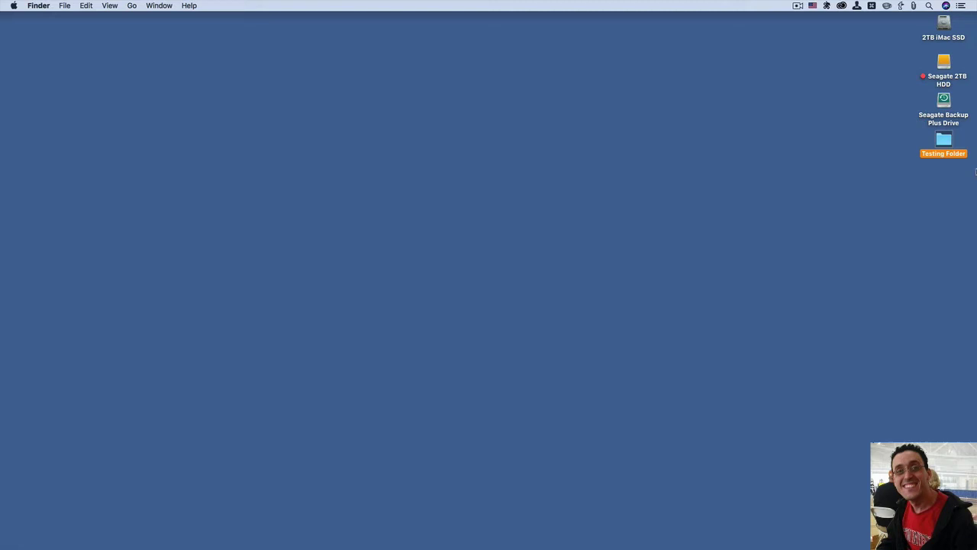
# - Open Finder on the iCloud Drive Documents folder (70 items) and focus its search field
pyautogui.moveTo(967, 238)
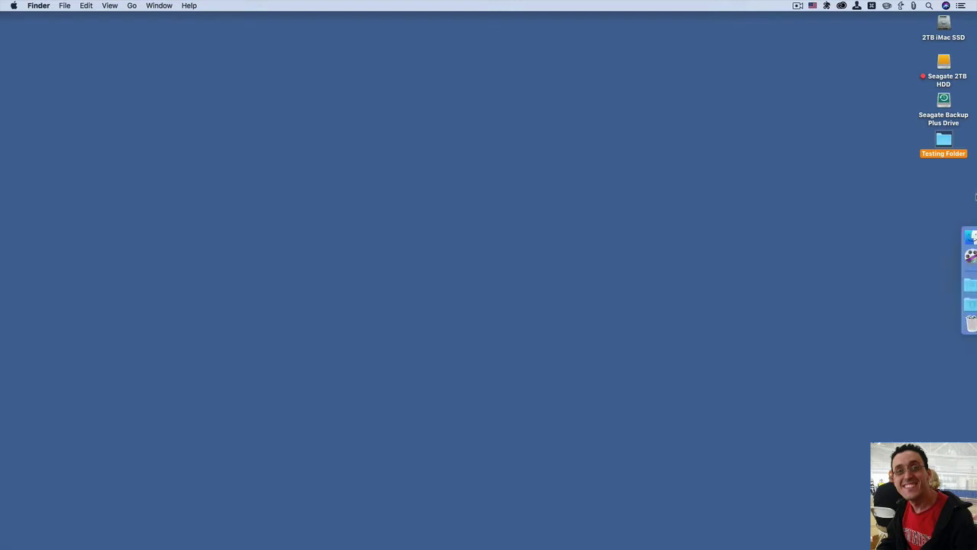
pyautogui.click(966, 239)
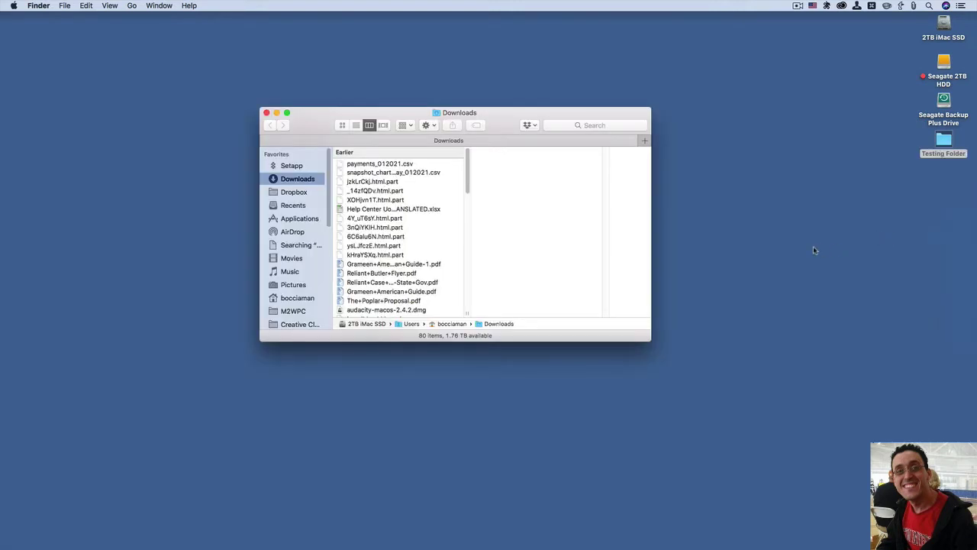
pyautogui.scroll(-4, 382, 248)
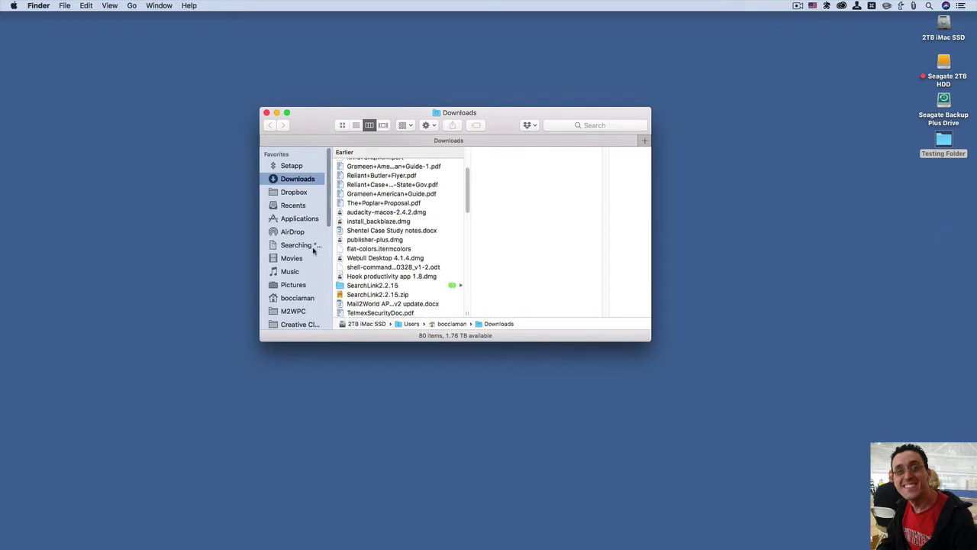
pyautogui.scroll(-1, 303, 241)
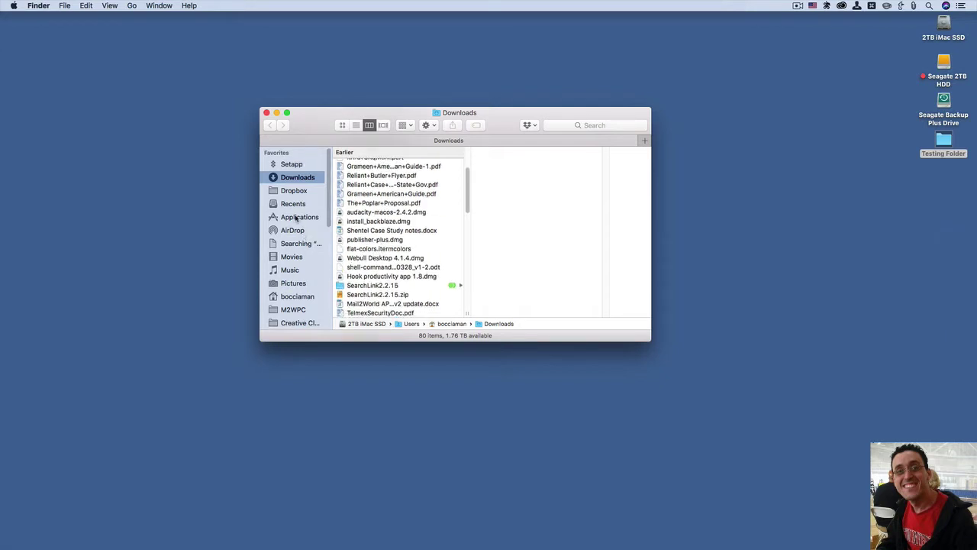
pyautogui.scroll(-1, 298, 233)
pyautogui.scroll(-4, 298, 236)
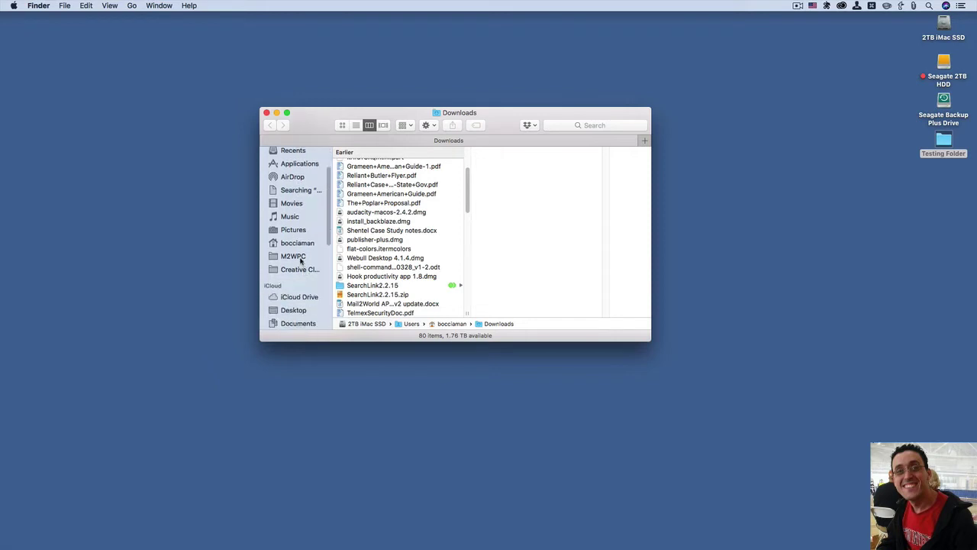
pyautogui.scroll(-2, 300, 259)
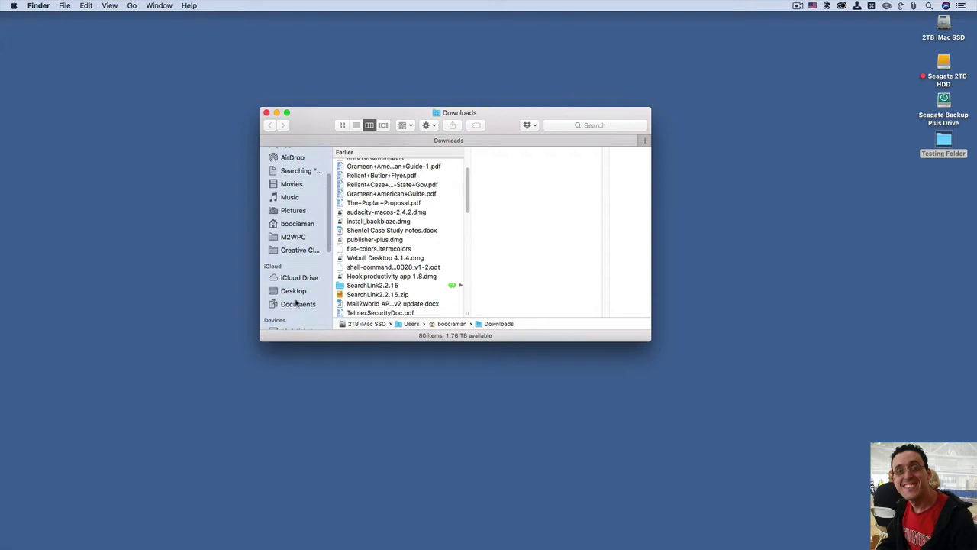
pyautogui.click(296, 303)
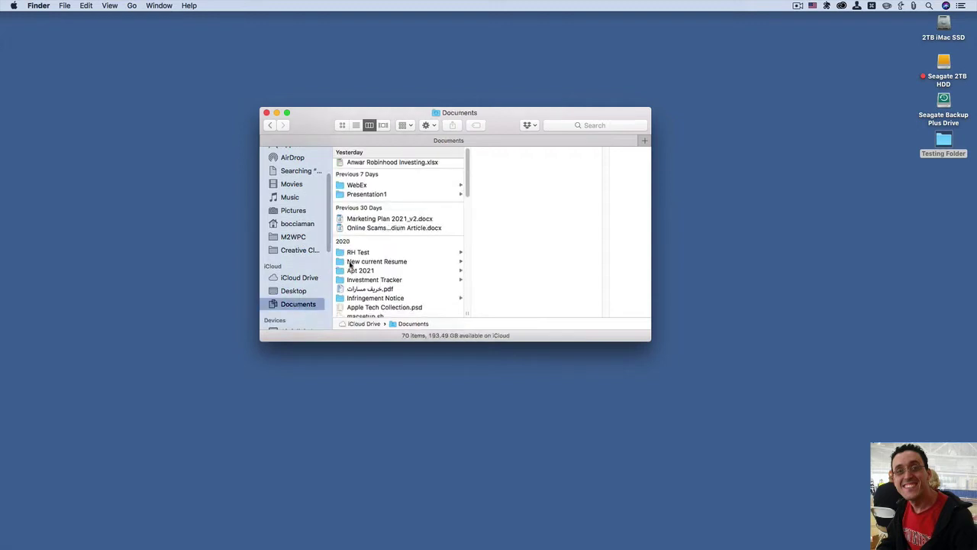
pyautogui.scroll(-8, 351, 263)
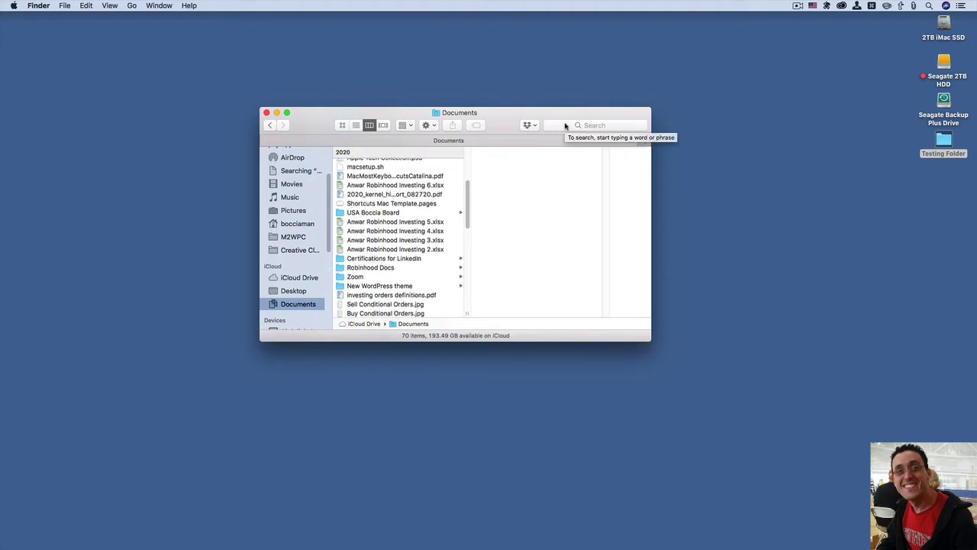
pyautogui.click(565, 125)
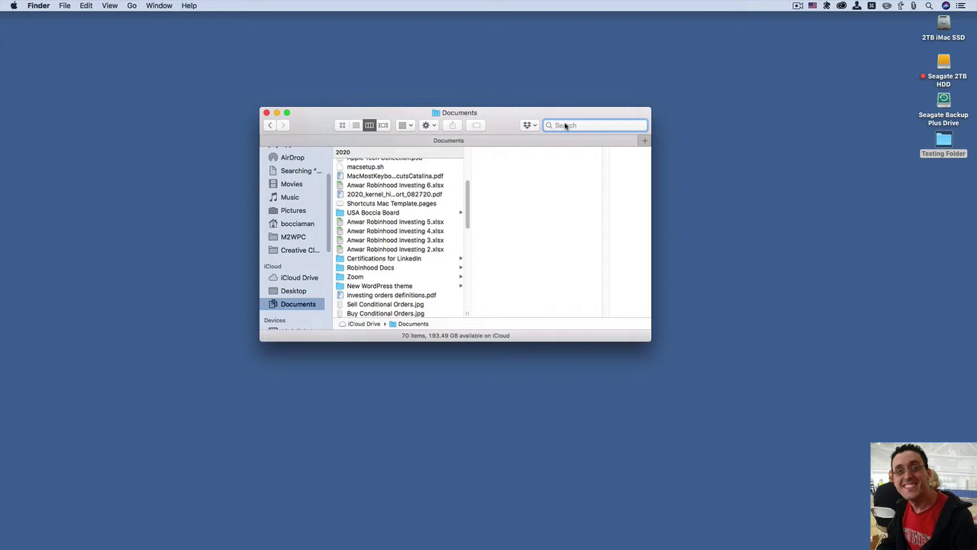
pyautogui.write('sc')
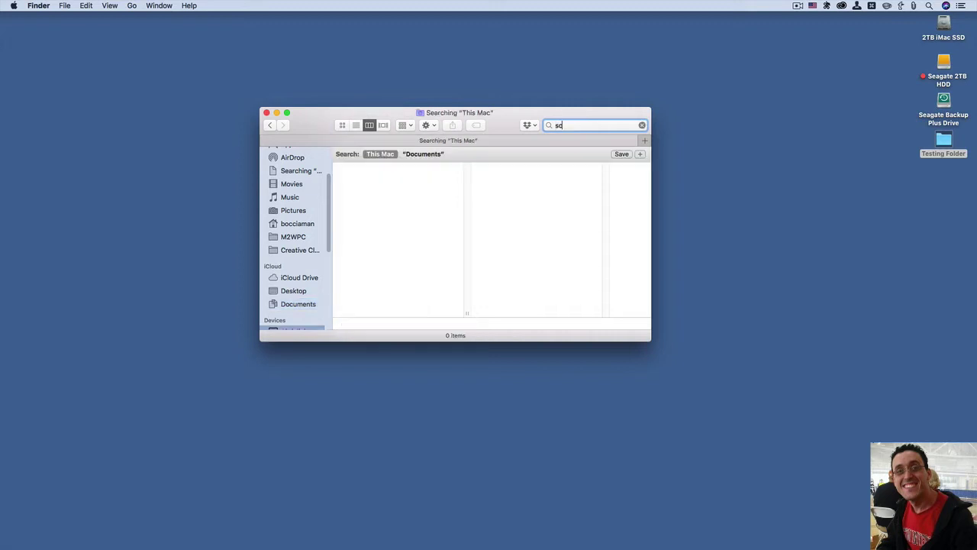
pyautogui.write('re')
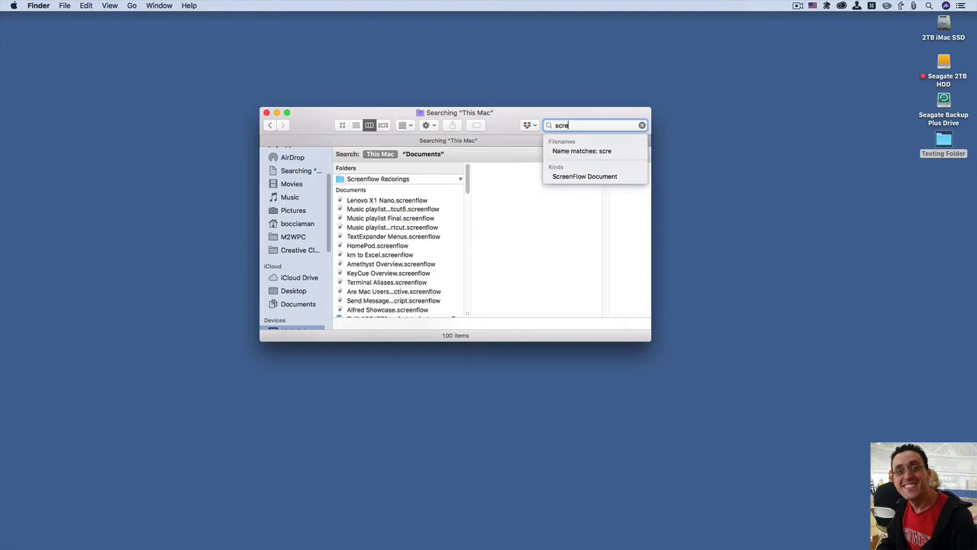
pyautogui.write('n')
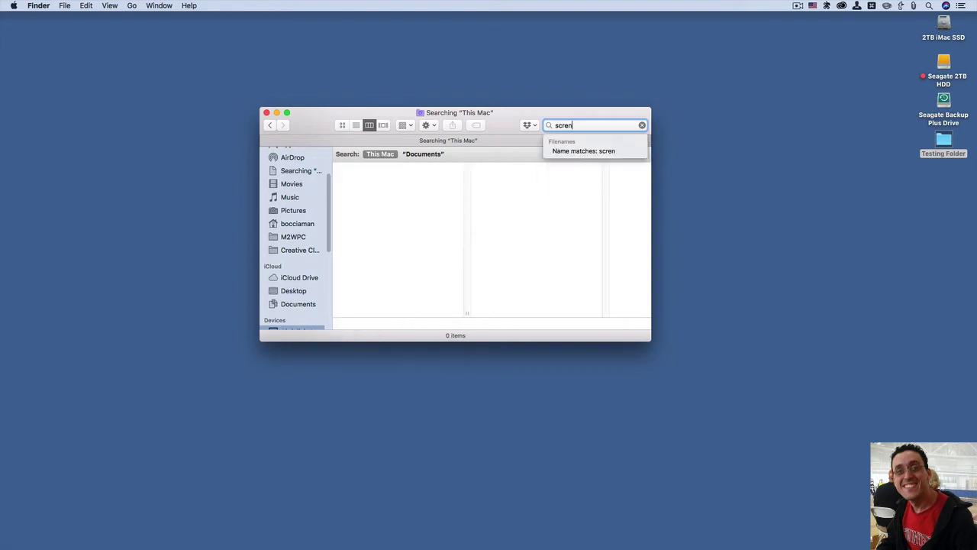
pyautogui.write('fl')
pyautogui.press('BackSpace')
pyautogui.write('e')
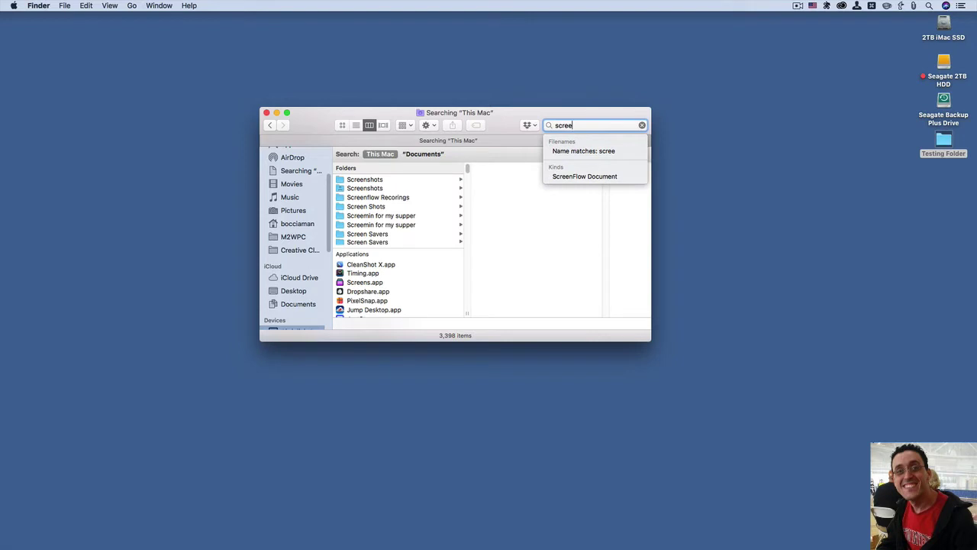
pyautogui.write('n')
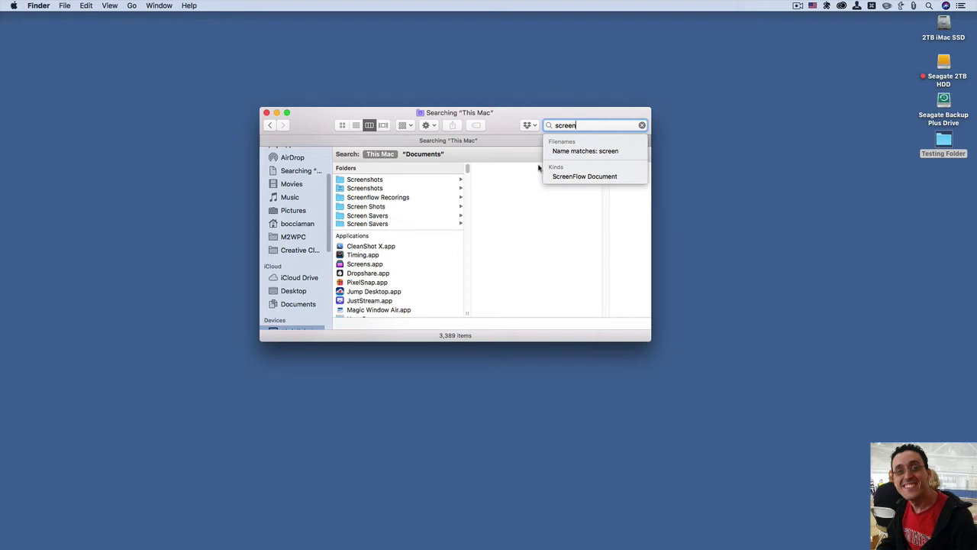
pyautogui.press('BackSpace')
pyautogui.press('BackSpace')
pyautogui.press('BackSpace')
pyautogui.press('BackSpace')
pyautogui.press('BackSpace')
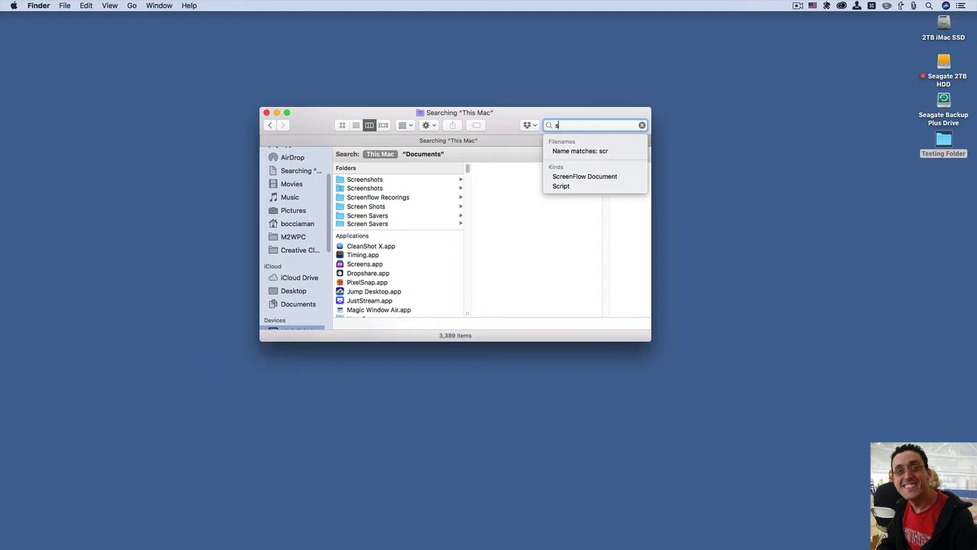
pyautogui.press('BackSpace')
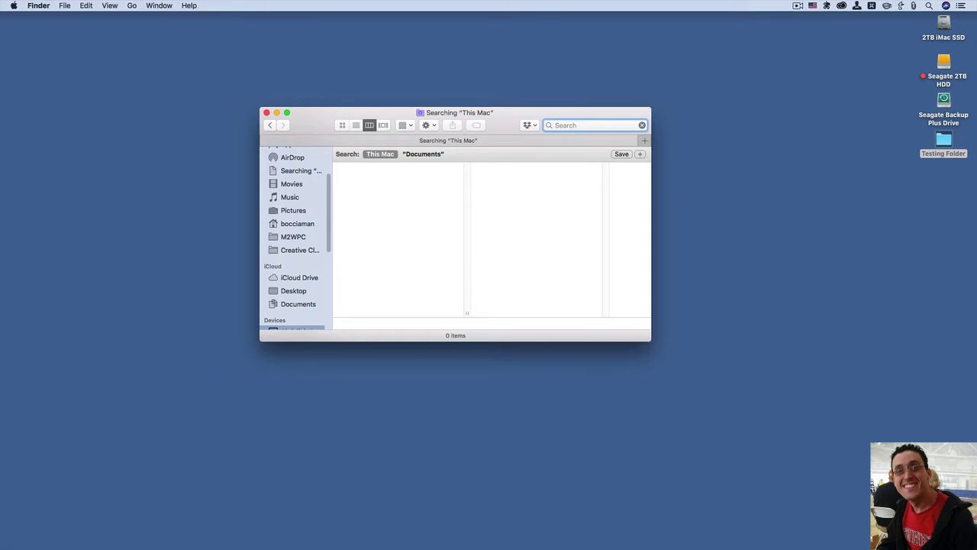
pyautogui.click(297, 303)
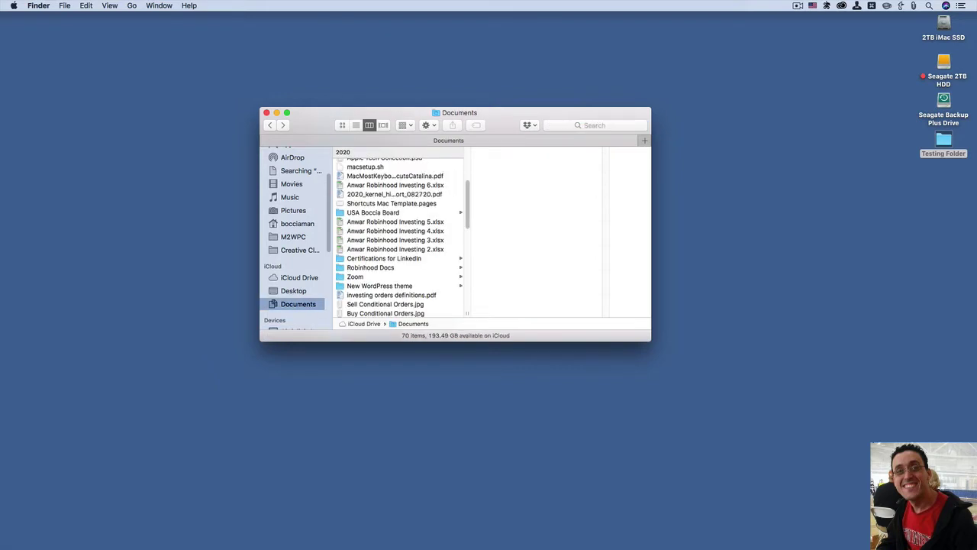
# - Launch Word via Alfred, type 'gbnrfhndggbd' into a new document, and bring up Save As
pyautogui.press('super+space')
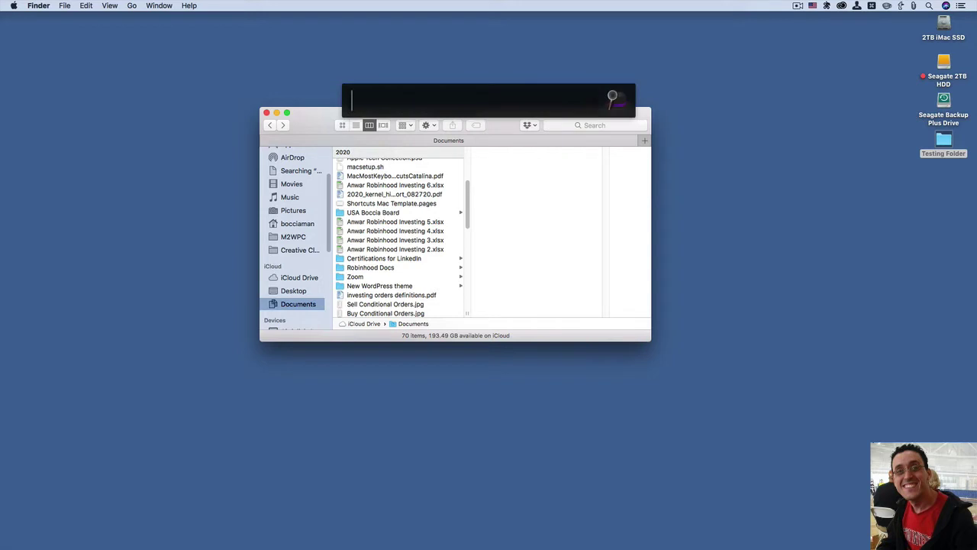
pyautogui.write('wor')
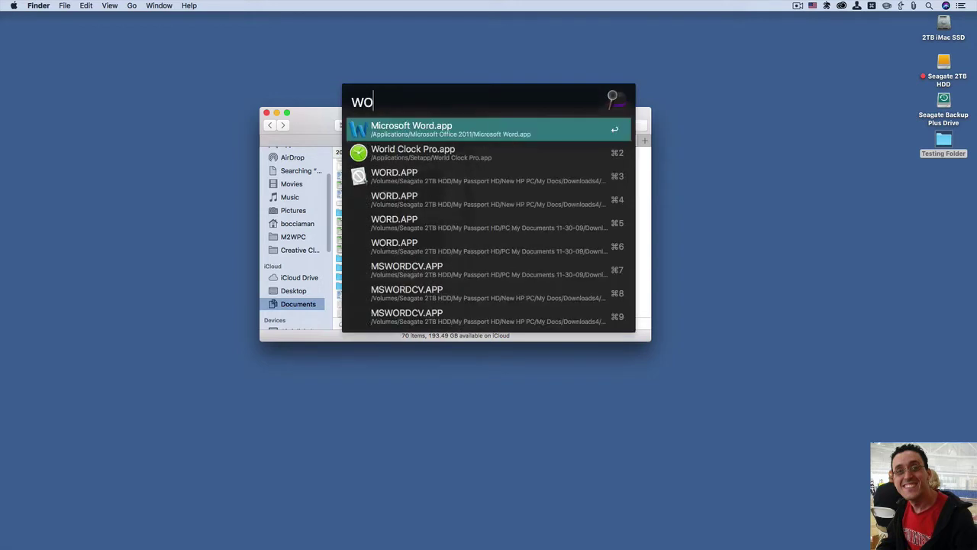
pyautogui.write('d')
pyautogui.press('Return')
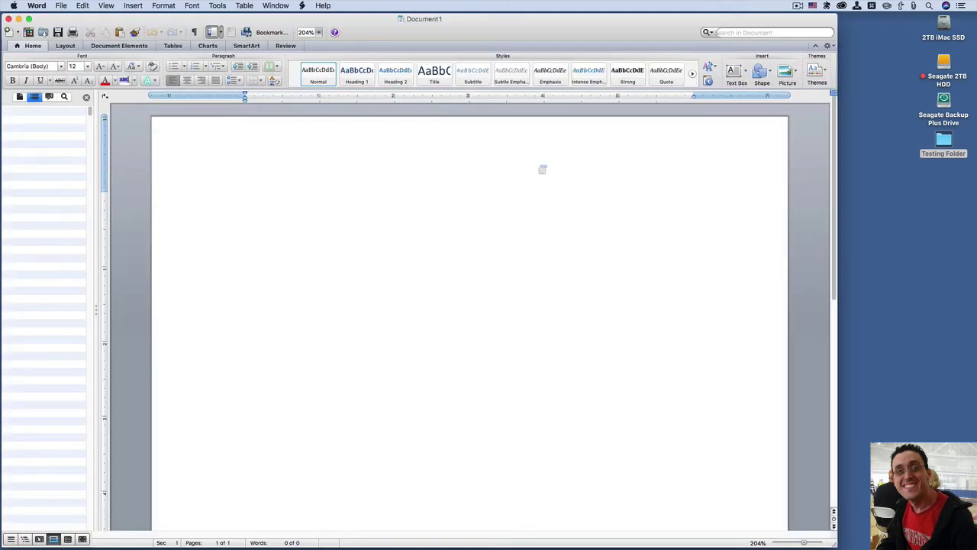
pyautogui.write('g')
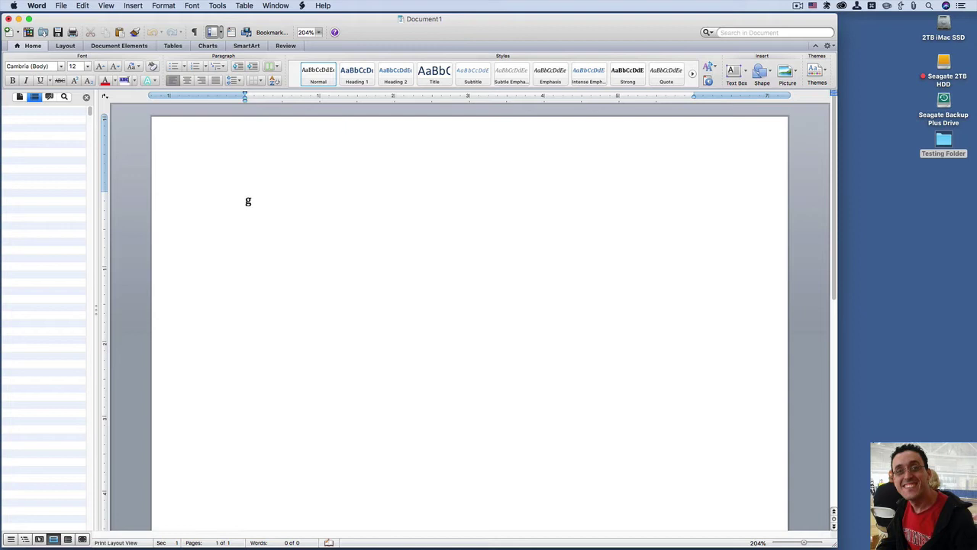
pyautogui.write('bnrfhndggbd')
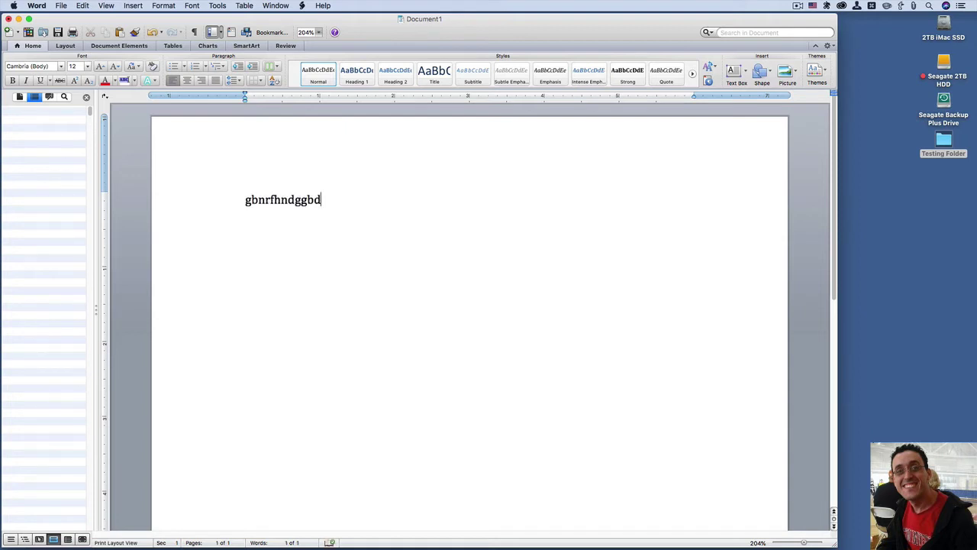
pyautogui.press('super+s')
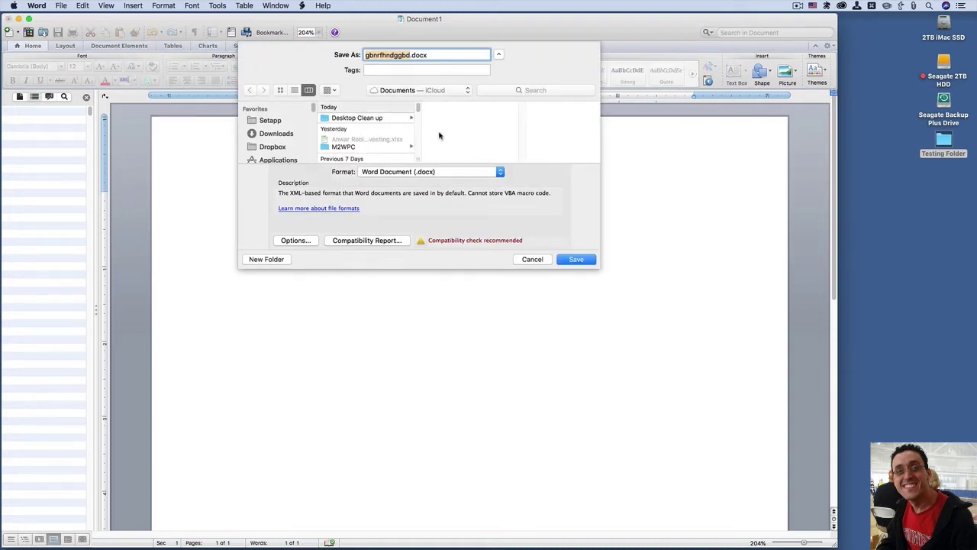
# - Browse the save locations, enlarge the Save As sheet, then cancel so Document1 stays unsaved
pyautogui.click(439, 93)
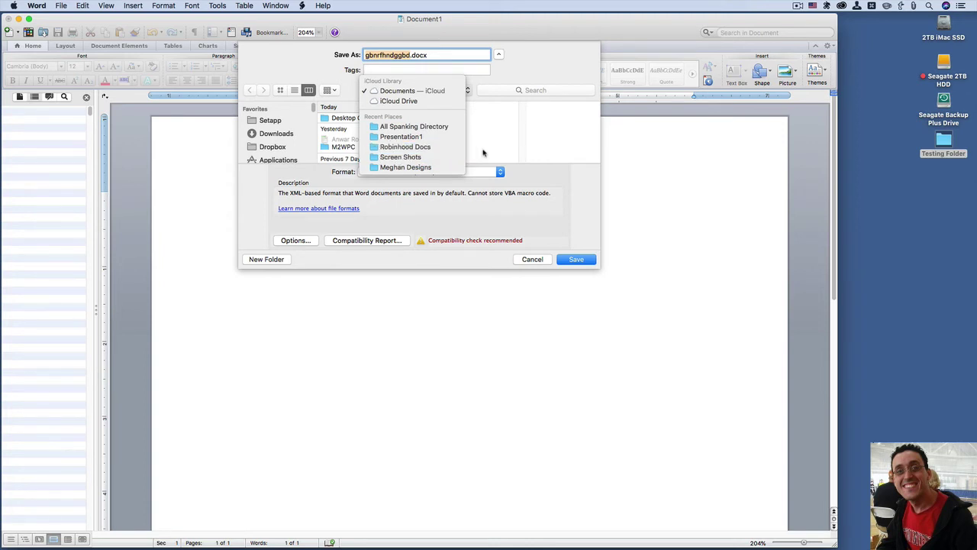
pyautogui.click(483, 152)
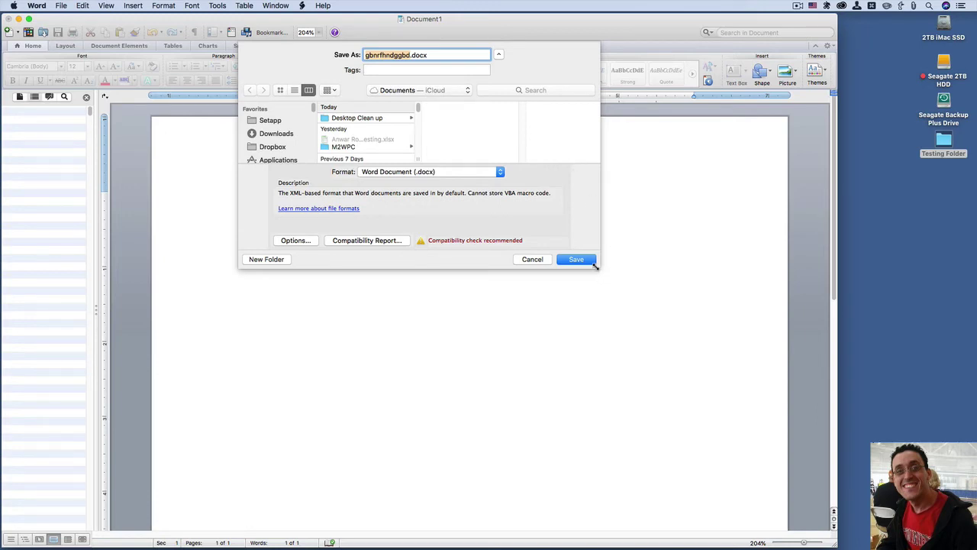
pyautogui.moveTo(596, 263); pyautogui.dragTo(771, 416)
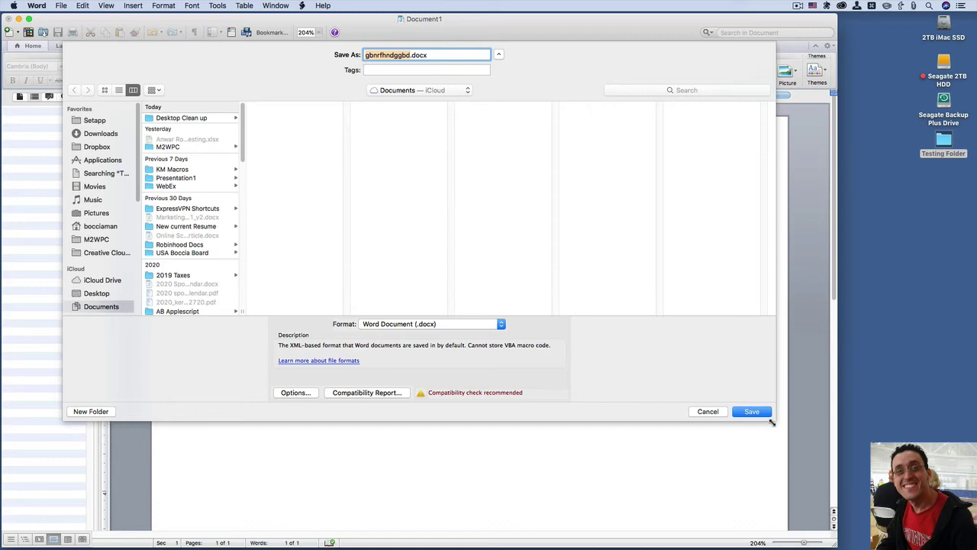
pyautogui.click(709, 413)
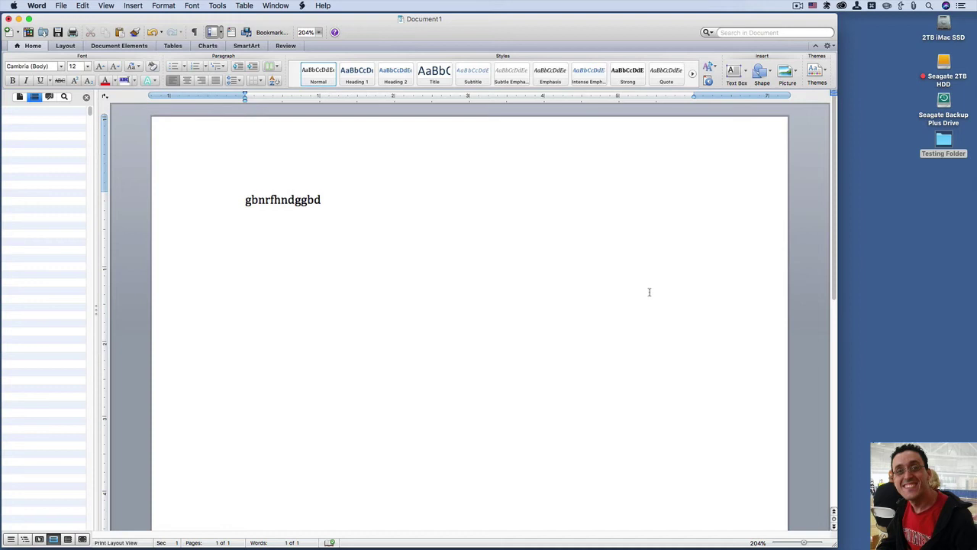
# - Launch Default Folder X from Alfred by searching 'de'
pyautogui.press('super+space')
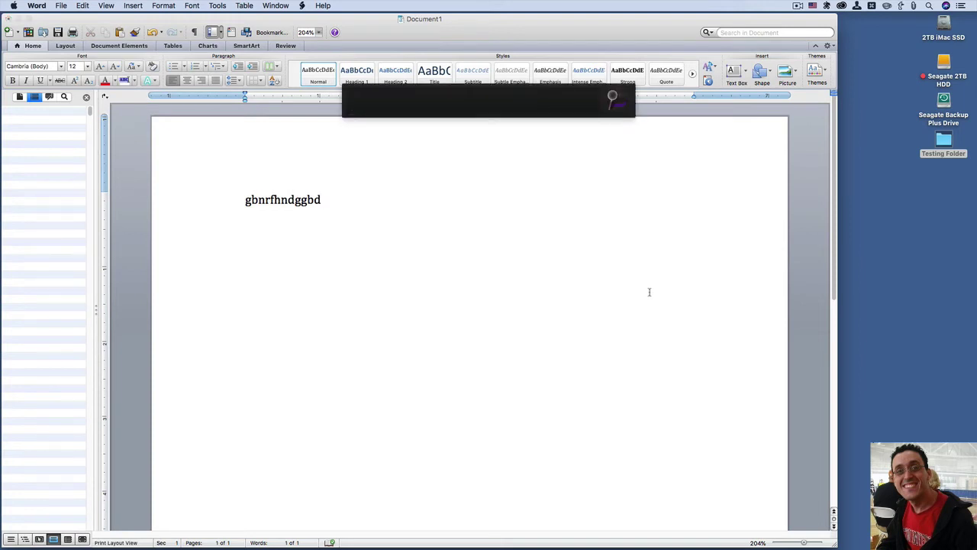
pyautogui.write('de')
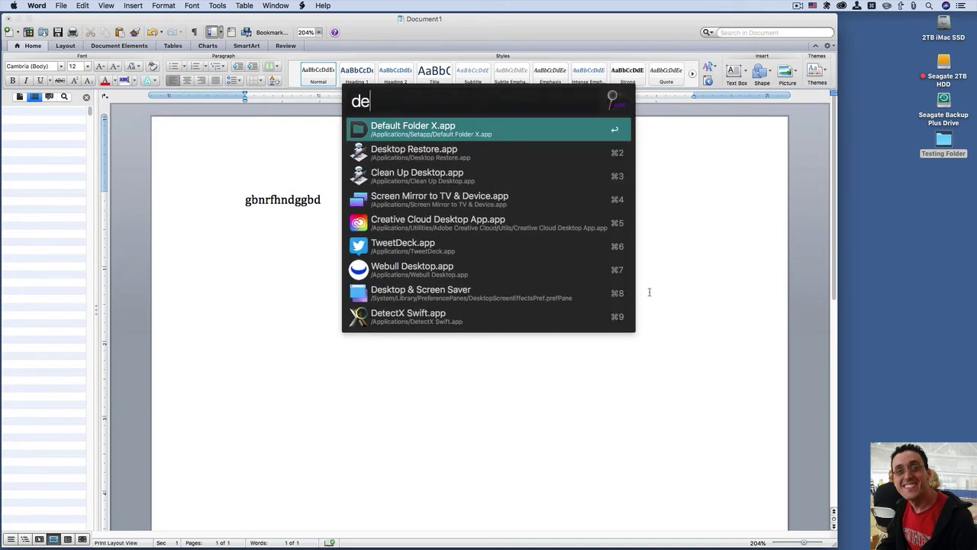
pyautogui.press('Escape')
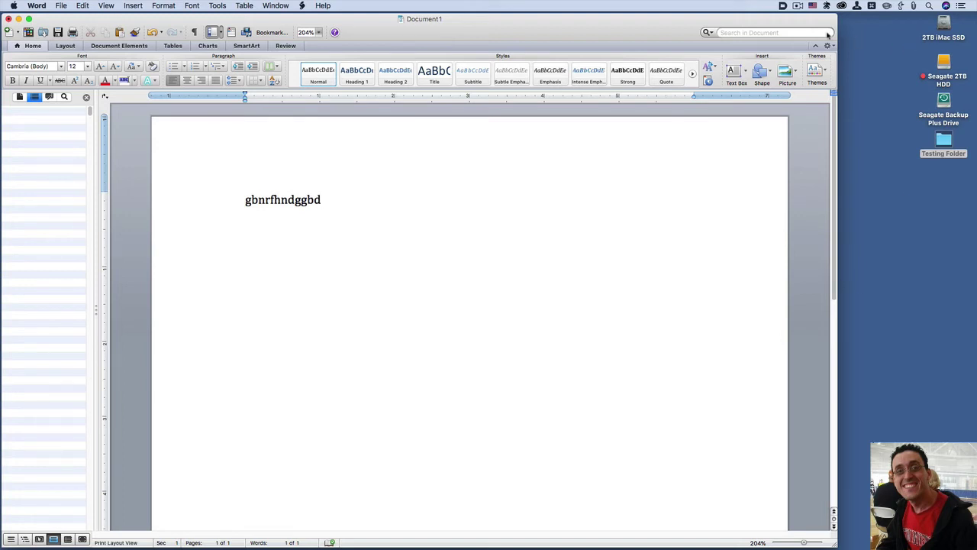
pyautogui.click(783, 5)
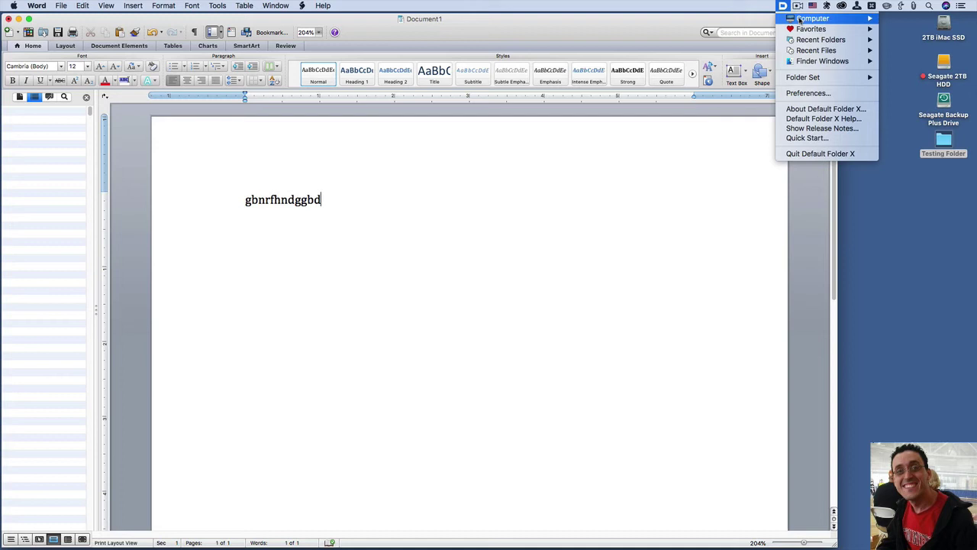
pyautogui.moveTo(805, 32)
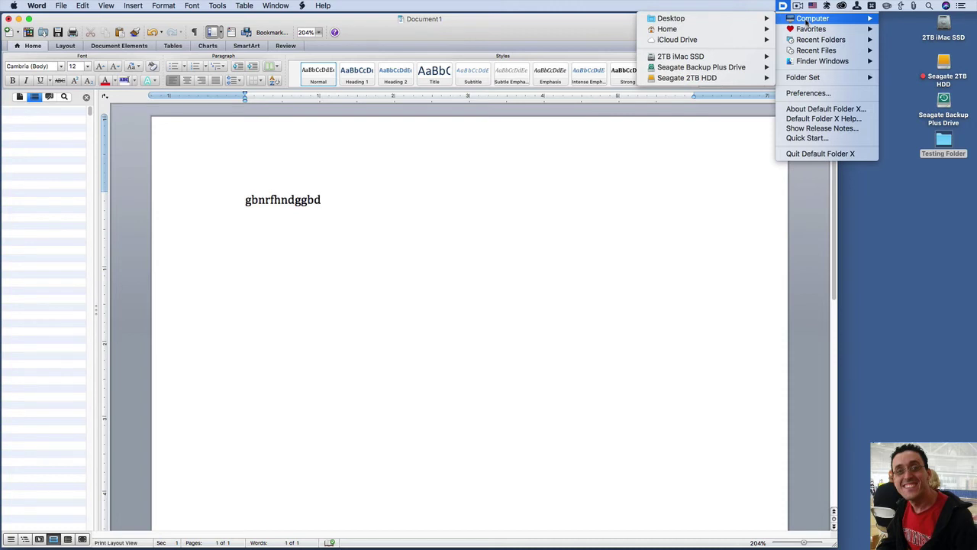
pyautogui.click(519, 219)
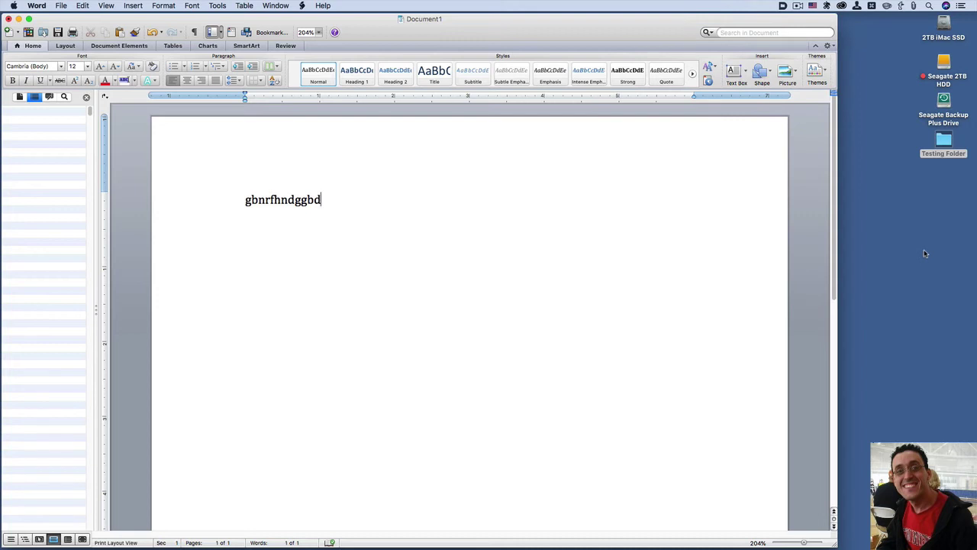
# - Reopen Word's Save As sheet, proposing gbnrfhndggbd.docx in Downloads with Default Folder X fields
pyautogui.press('super+s')
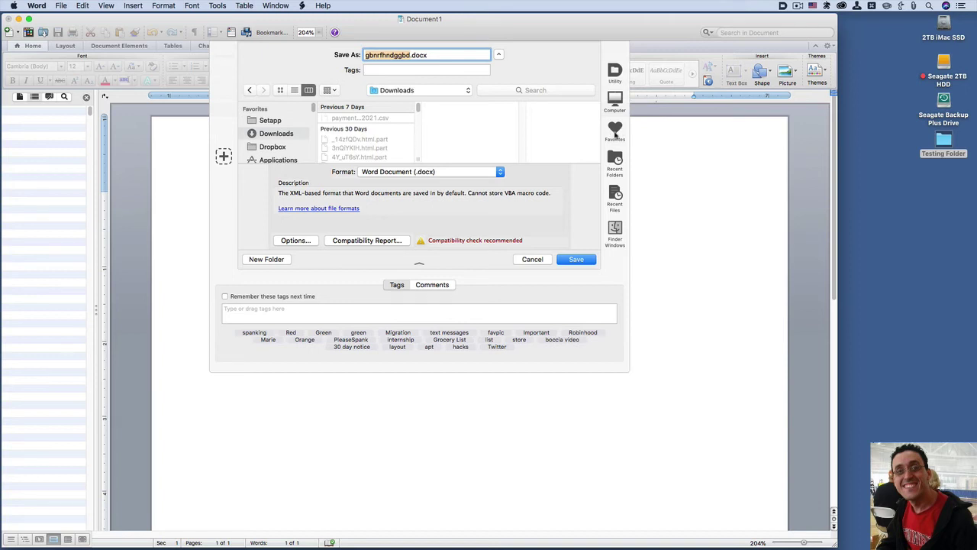
# - Show Default Folder X's Favorites list from the heart icon beside the Save sheet
pyautogui.click(615, 132)
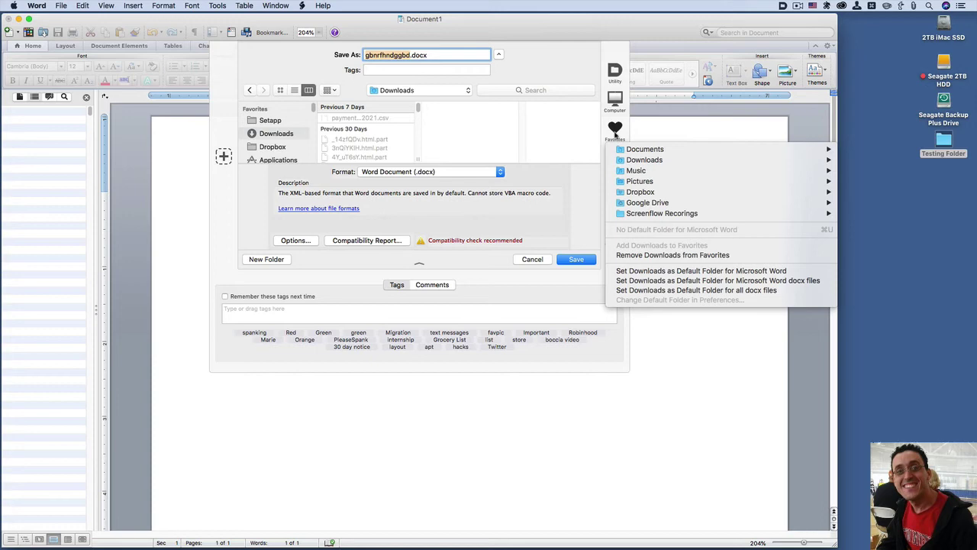
pyautogui.moveTo(624, 149)
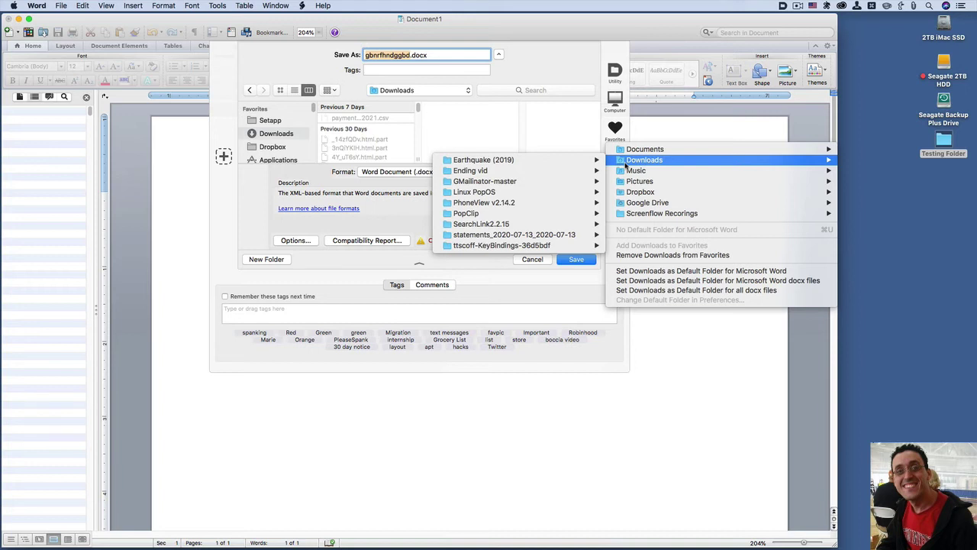
# - Drag the desktop Testing Folder into the save dialog's shortcuts and select it as destination
pyautogui.click(684, 415)
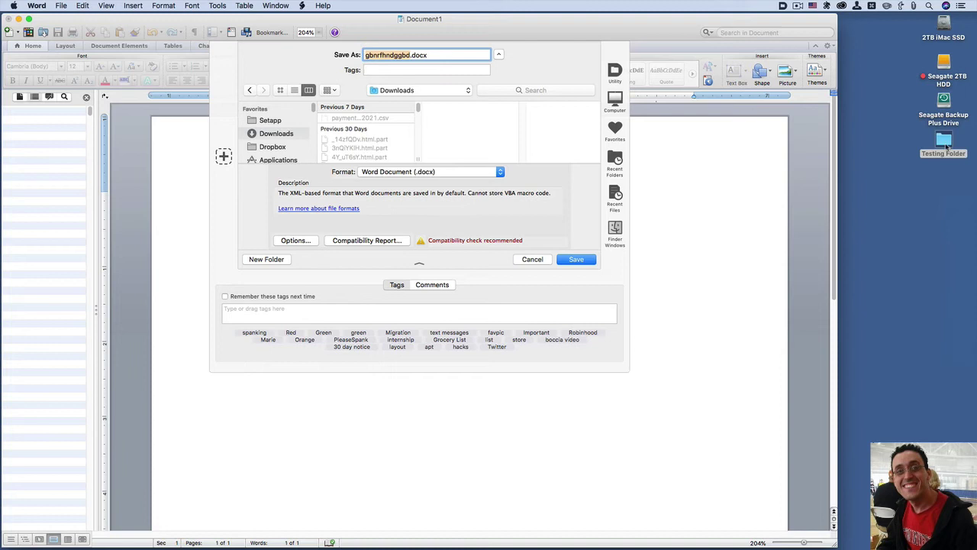
pyautogui.moveTo(946, 147); pyautogui.dragTo(221, 164)
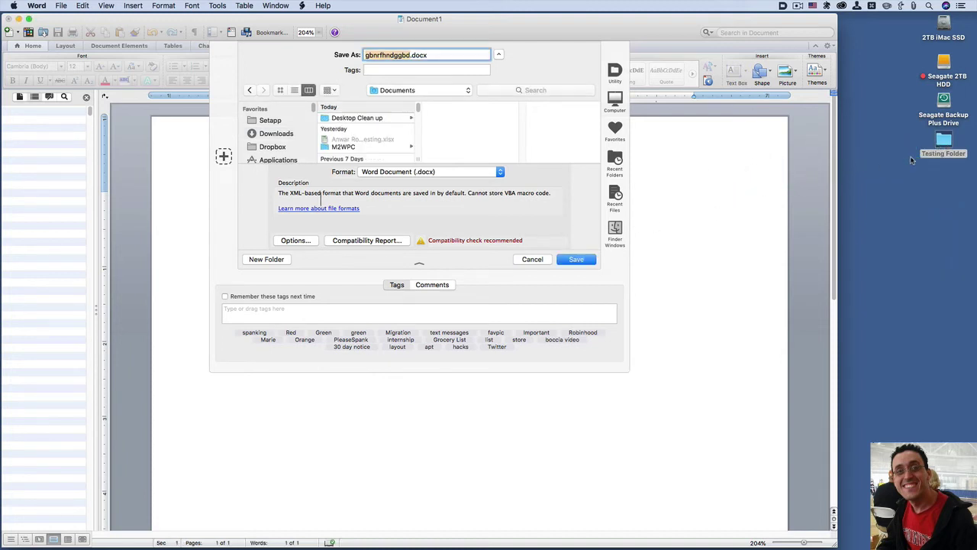
pyautogui.moveTo(943, 139); pyautogui.dragTo(225, 159)
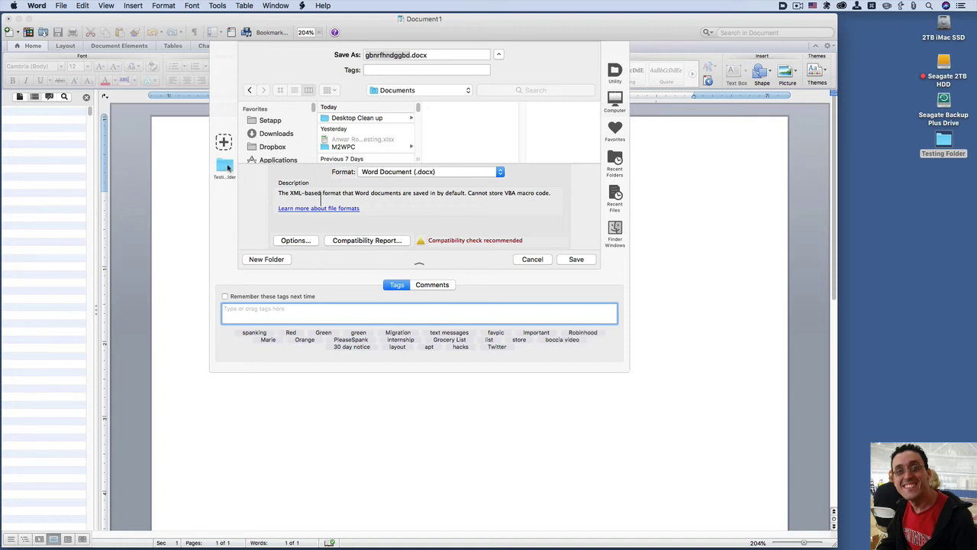
pyautogui.moveTo(227, 168)
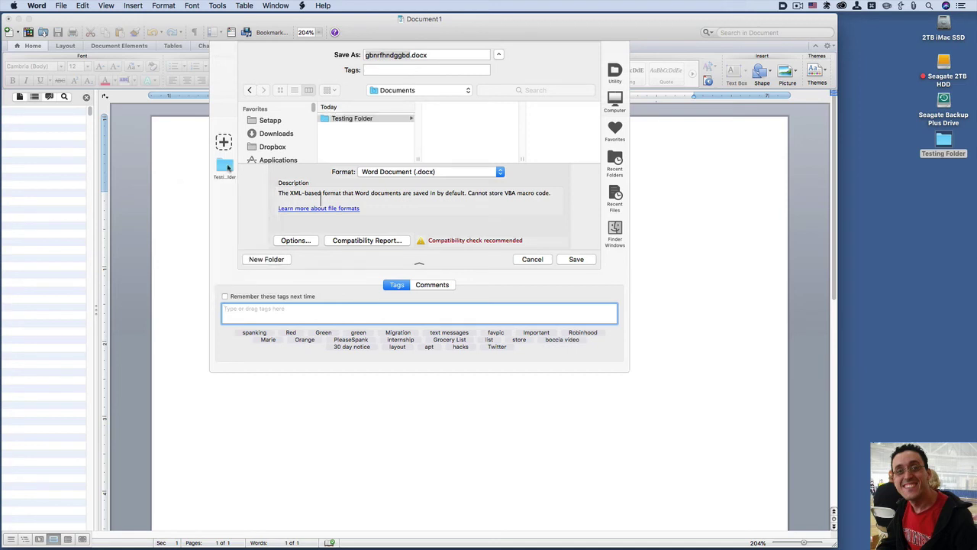
pyautogui.click(227, 167)
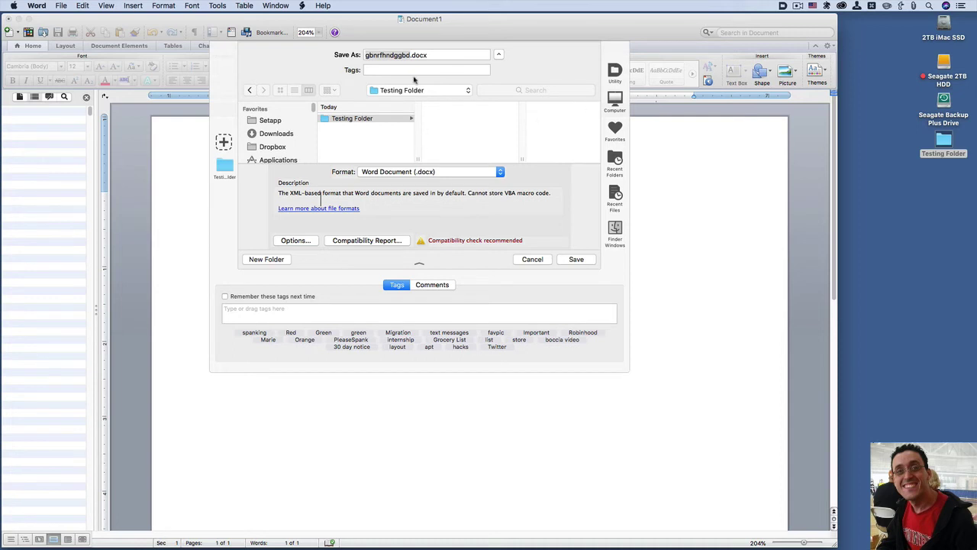
# - Rename the file to 'testing doc' and save it as testing doc.docx
pyautogui.click(398, 55)
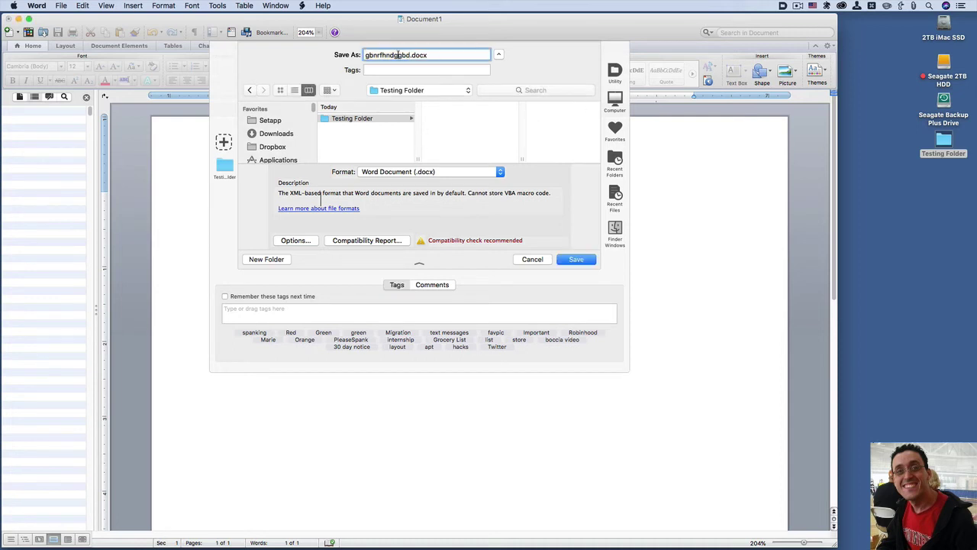
pyautogui.doubleClick(398, 55)
pyautogui.write('testing doc')
pyautogui.press('Return')
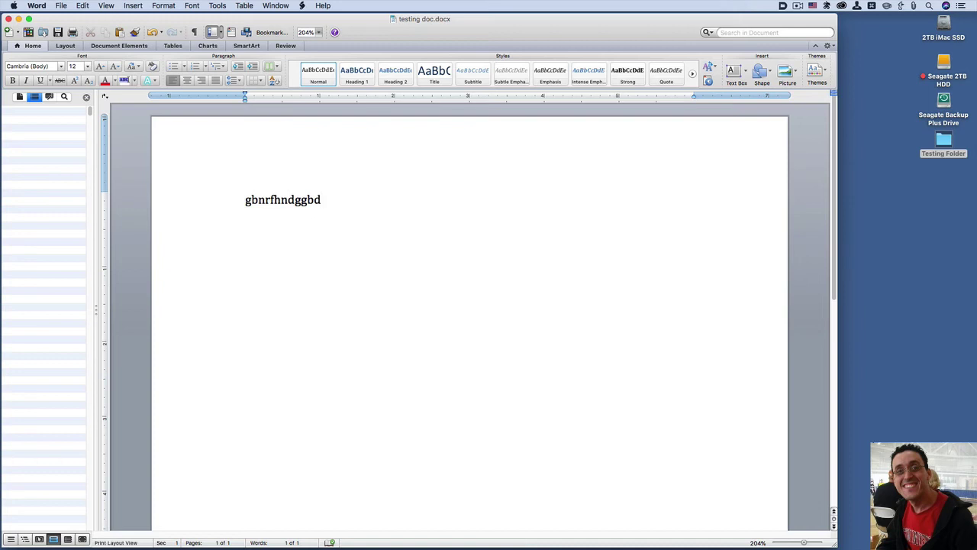
# - Launch Google Chrome through Alfred by searching 'chr', opening a new Google tab
pyautogui.press('F15')
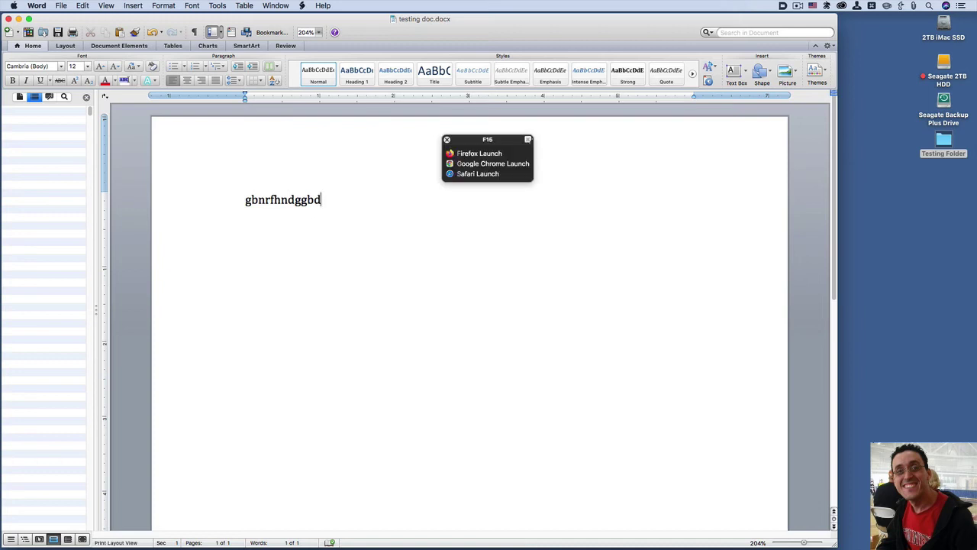
pyautogui.write('c')
pyautogui.hotkey('alt', 'space')
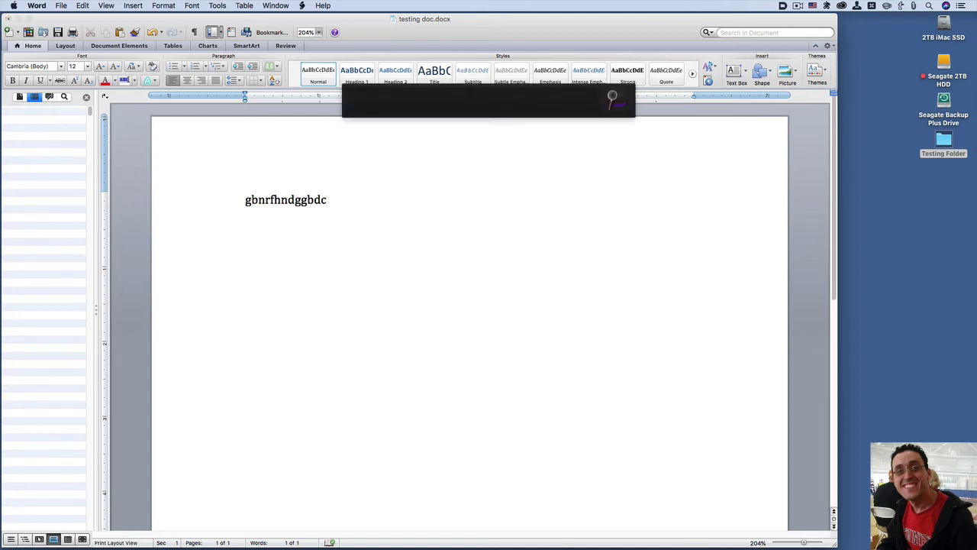
pyautogui.write('chr')
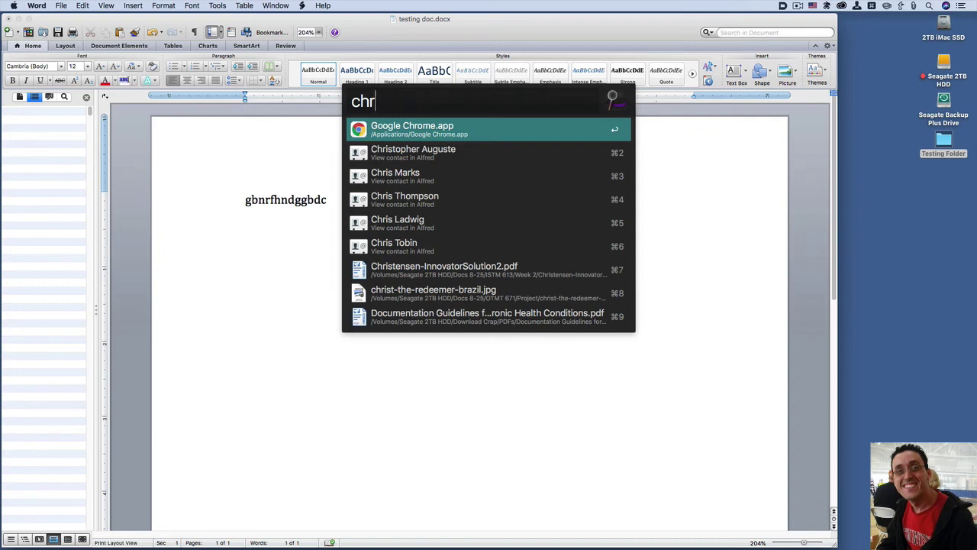
pyautogui.press('Escape')
pyautogui.hotkey('alt', 'space')
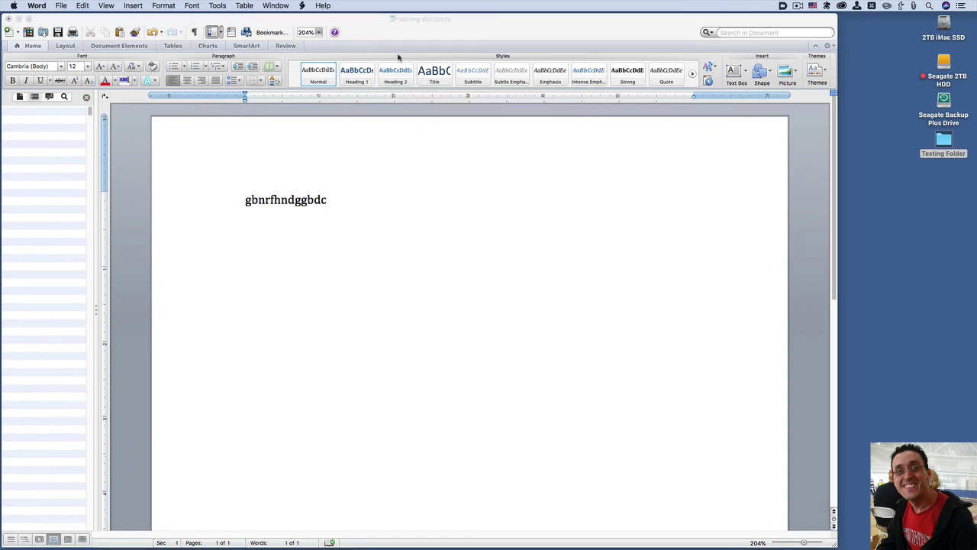
pyautogui.press('Return')
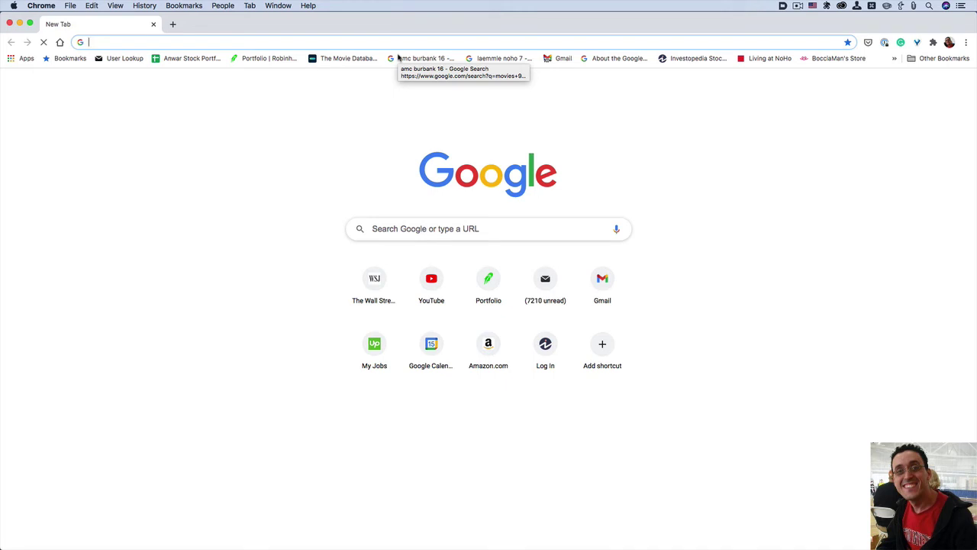
# - Search Google for 'default folder x' from Chrome's address bar
pyautogui.write('d')
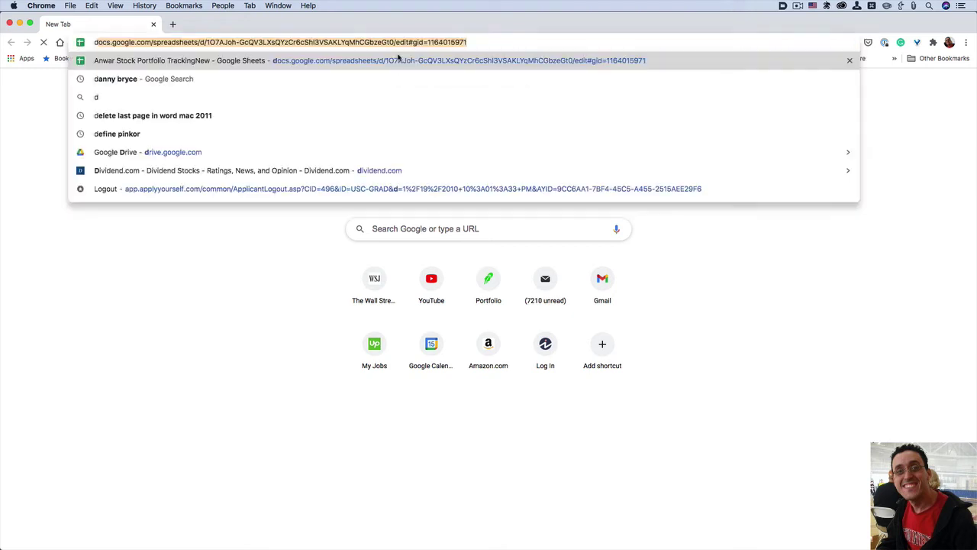
pyautogui.write('efa')
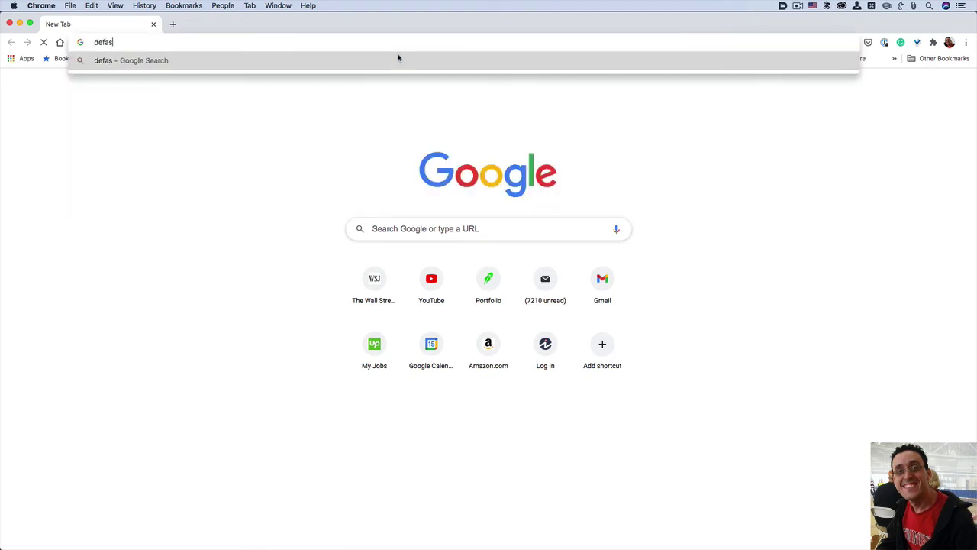
pyautogui.write('ul')
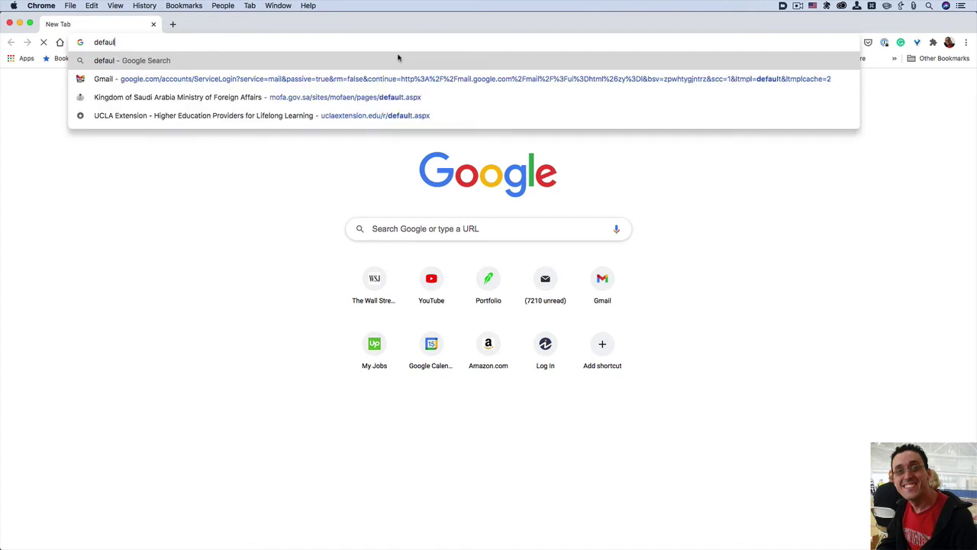
pyautogui.write('t f')
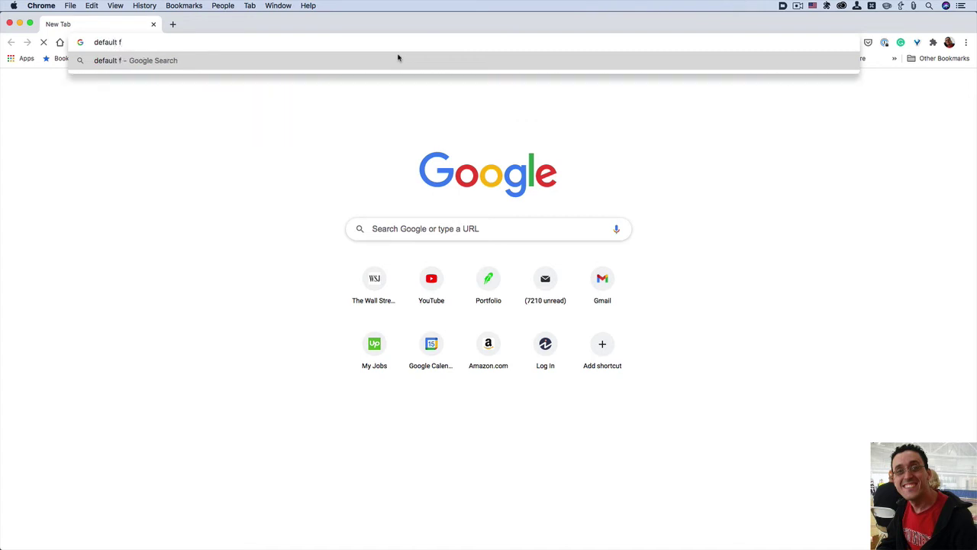
pyautogui.write('ol.')
pyautogui.write('der')
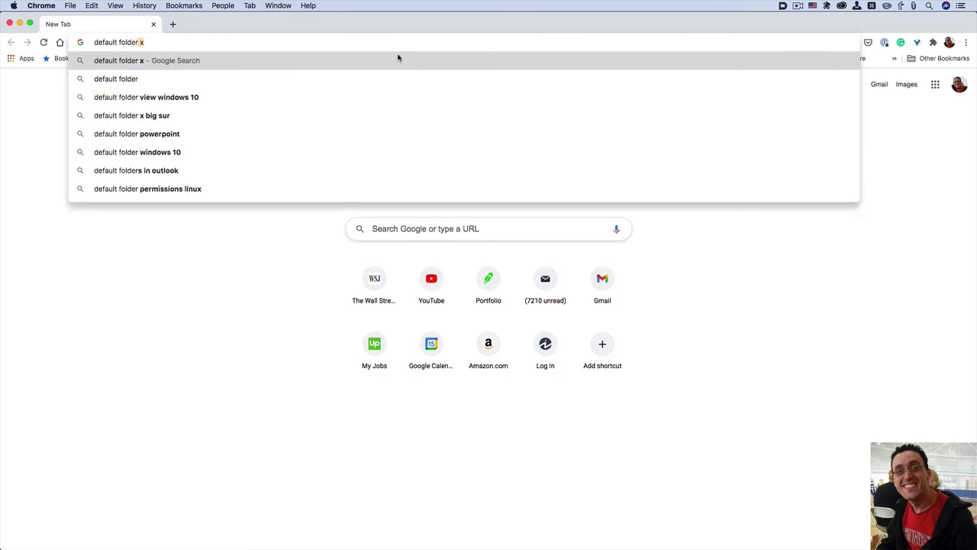
pyautogui.press('Return')
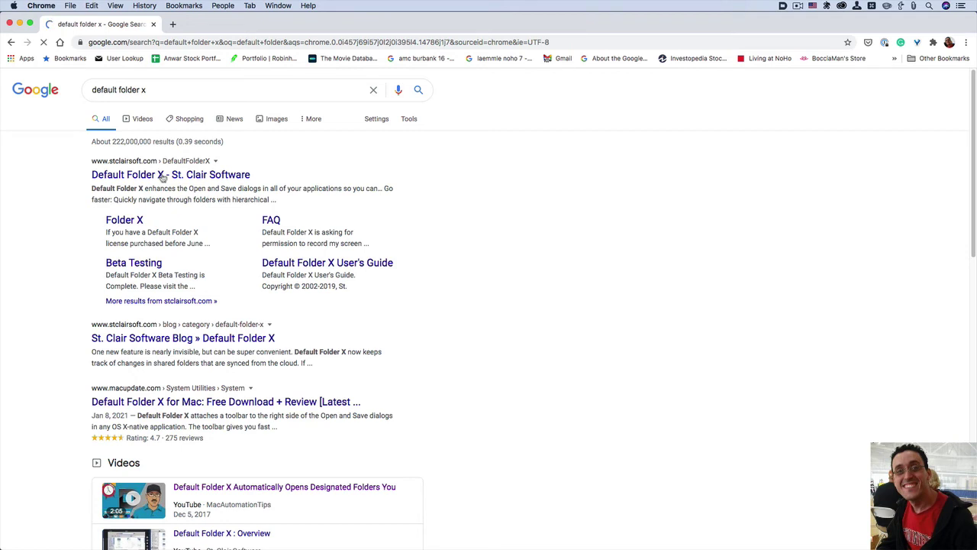
# - Go from the Default Folder X product page to its $34.95 FastSpring checkout
pyautogui.click(162, 176)
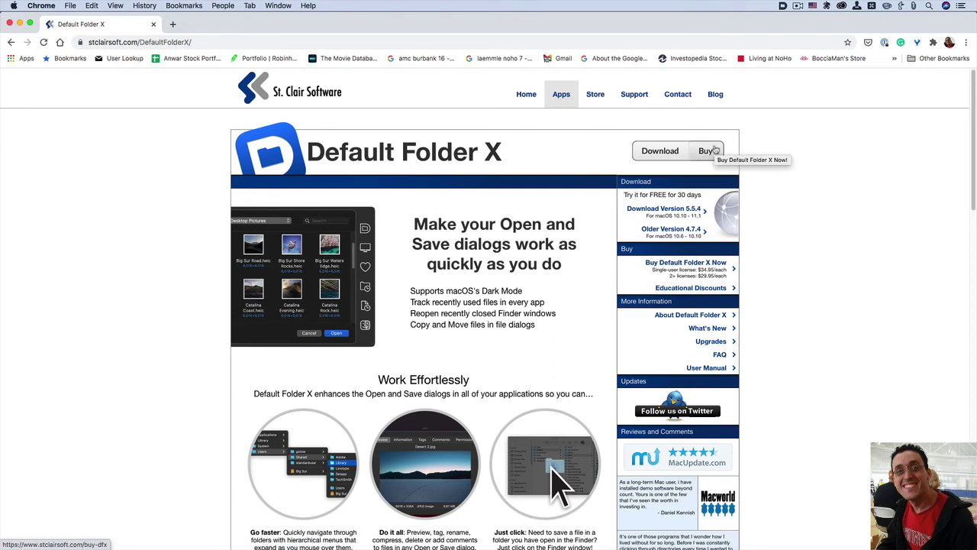
pyautogui.click(714, 151)
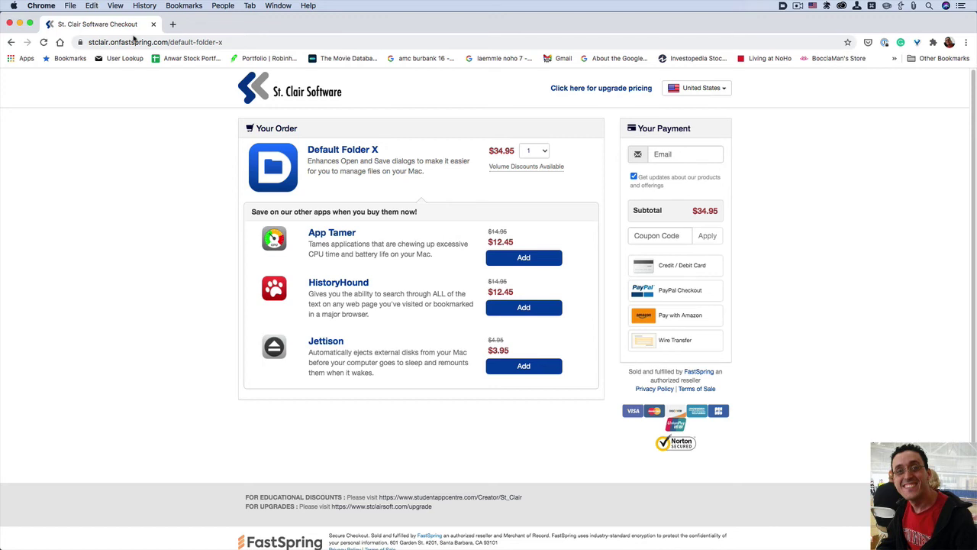
# - In a new tab, search Google for setapp and open the setapp.com home page
pyautogui.click(174, 24)
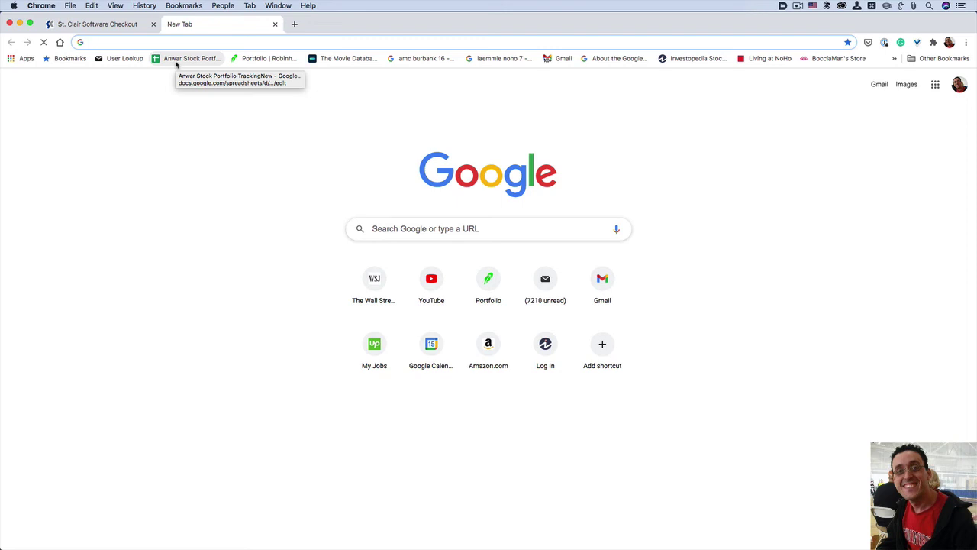
pyautogui.write('set')
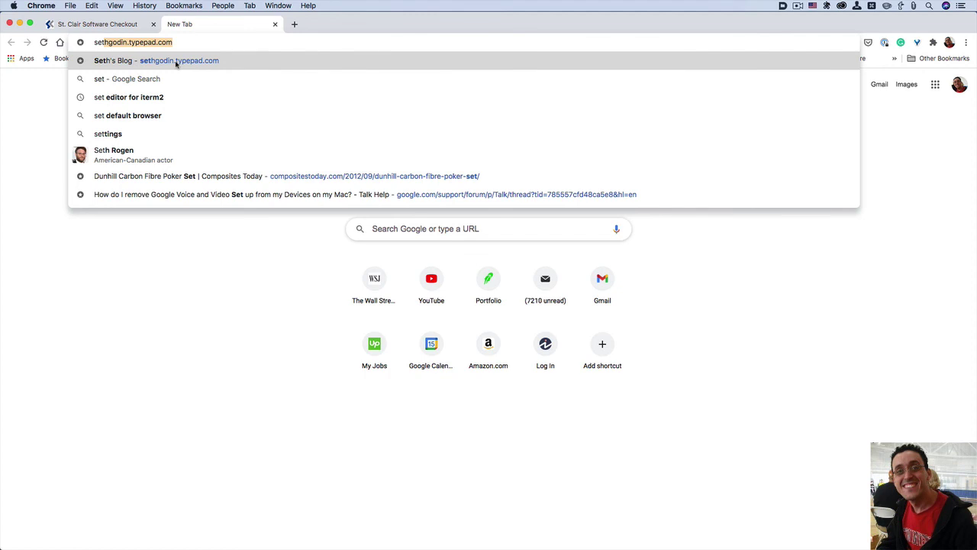
pyautogui.write('ta')
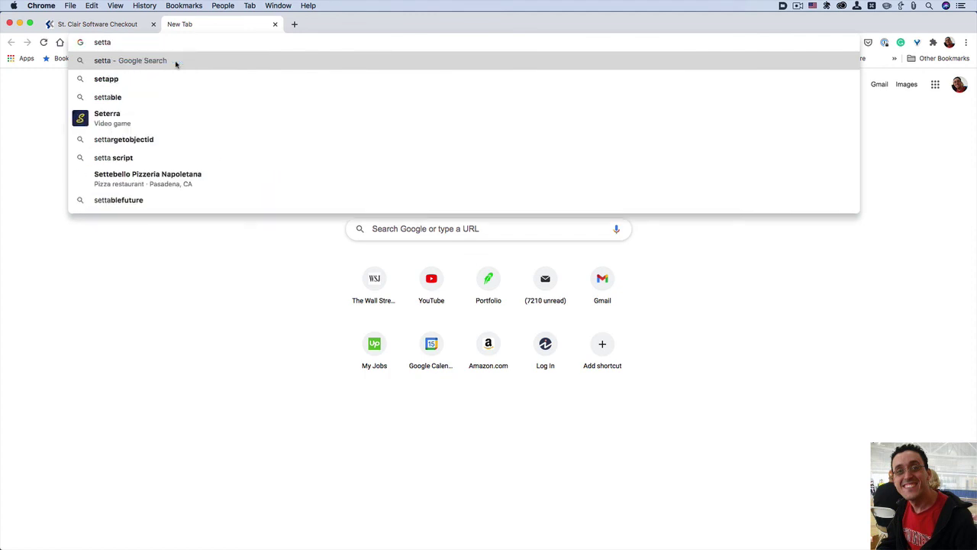
pyautogui.press('Down')
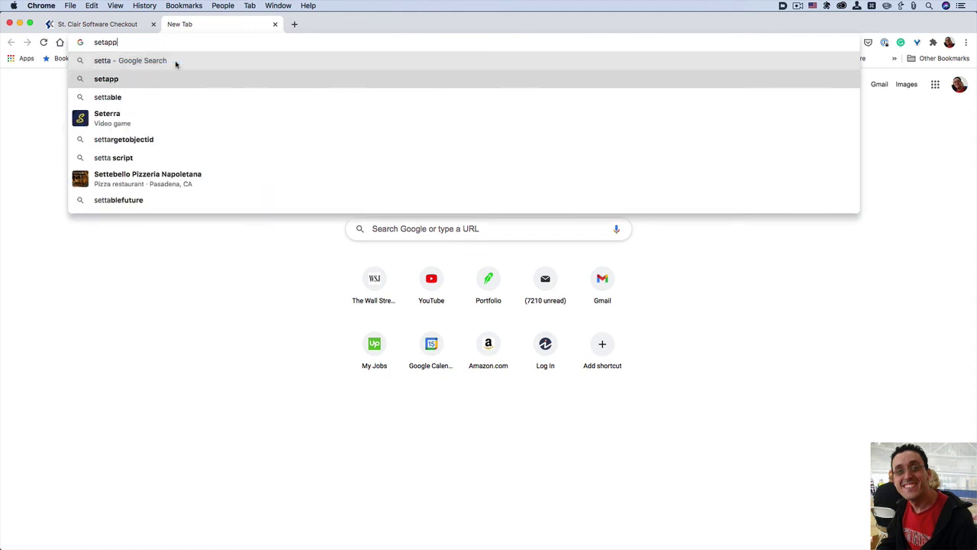
pyautogui.press('Return')
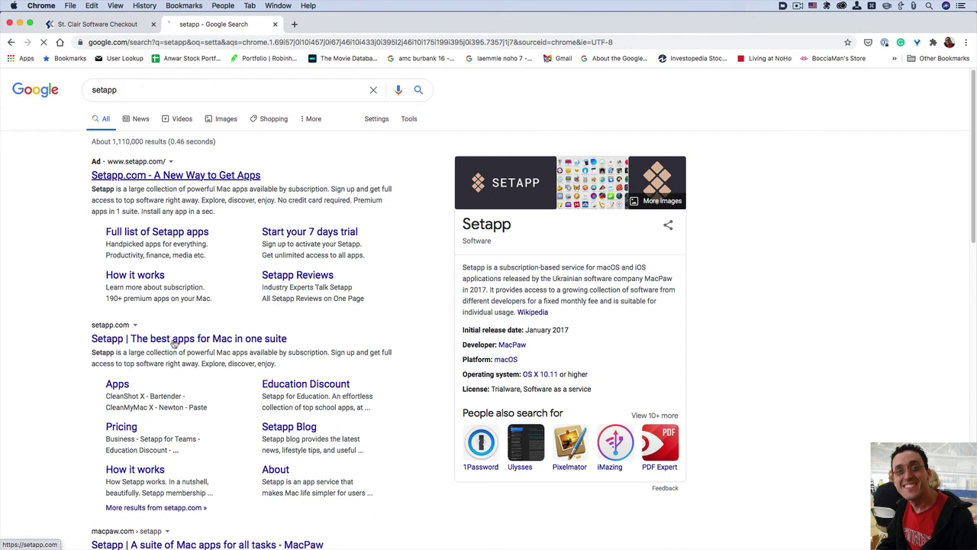
pyautogui.click(174, 340)
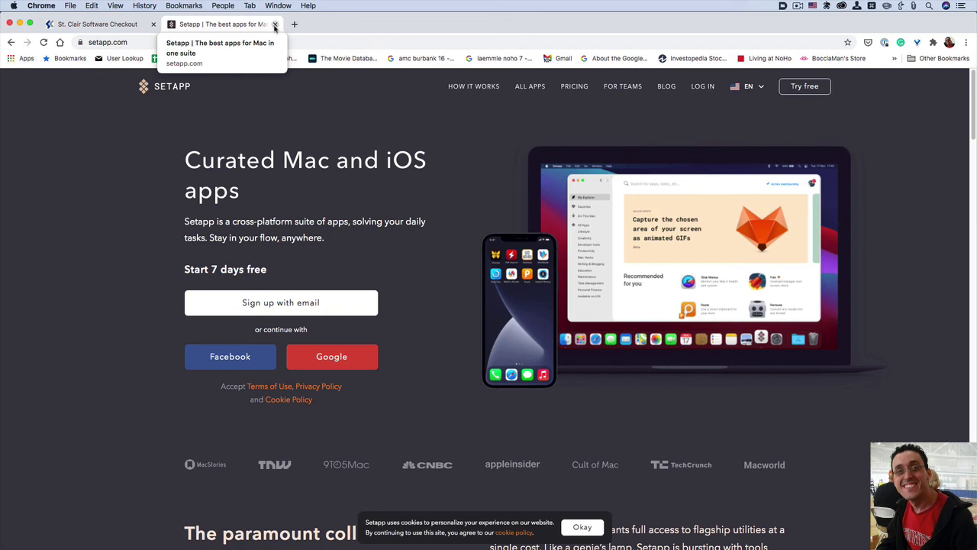
# - Close the Setapp tab, leaving only the Default Folder X checkout tab
pyautogui.click(276, 25)
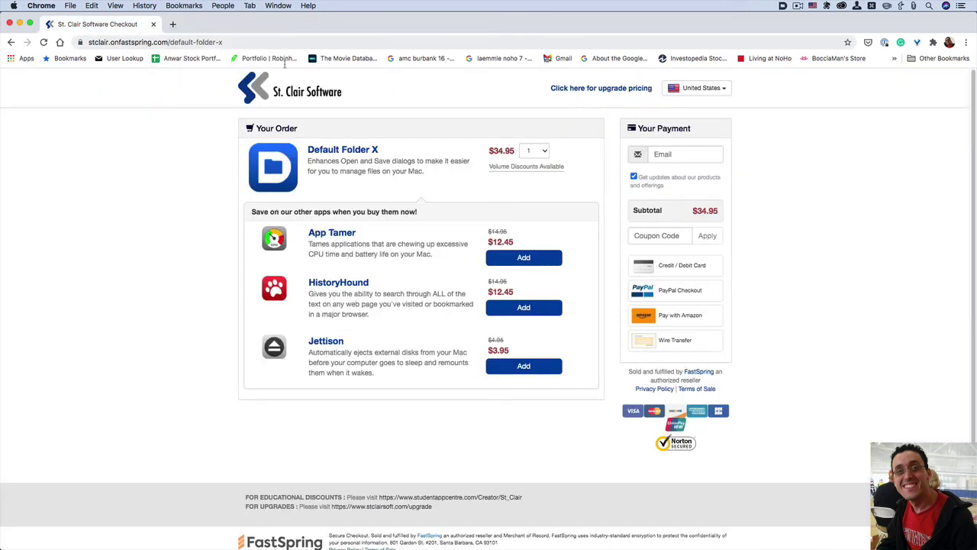